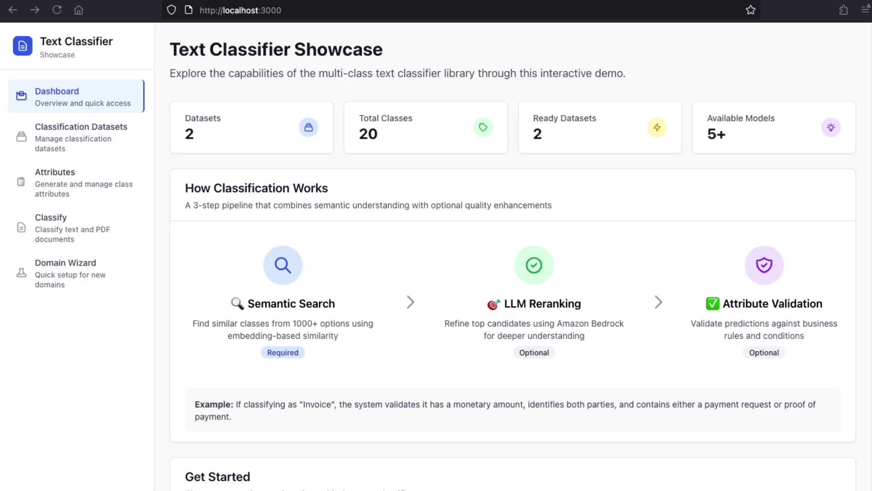
Select Medical Supplies Classification on the Classify page and browse its 10 example documents
click(75, 231)
click(309, 163)
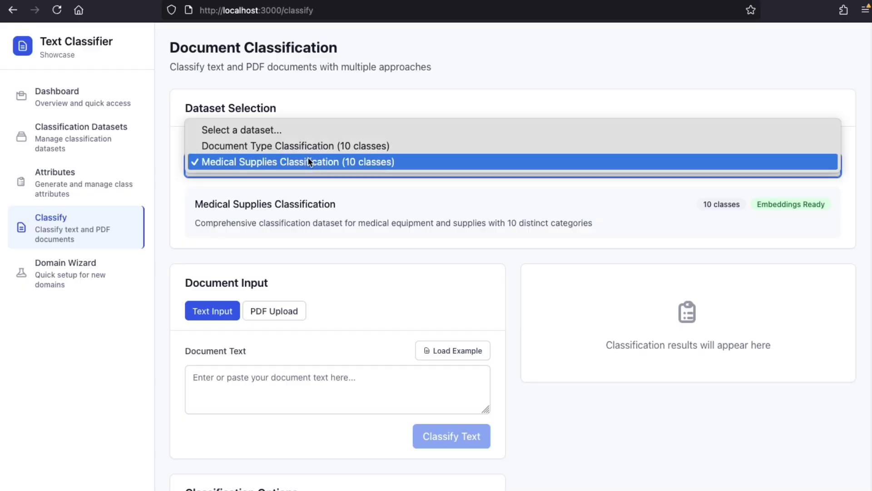
click(312, 163)
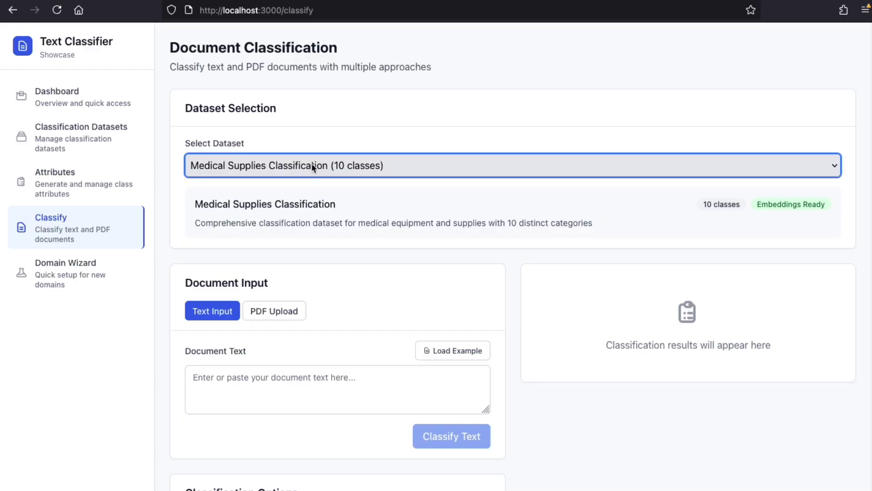
click(445, 354)
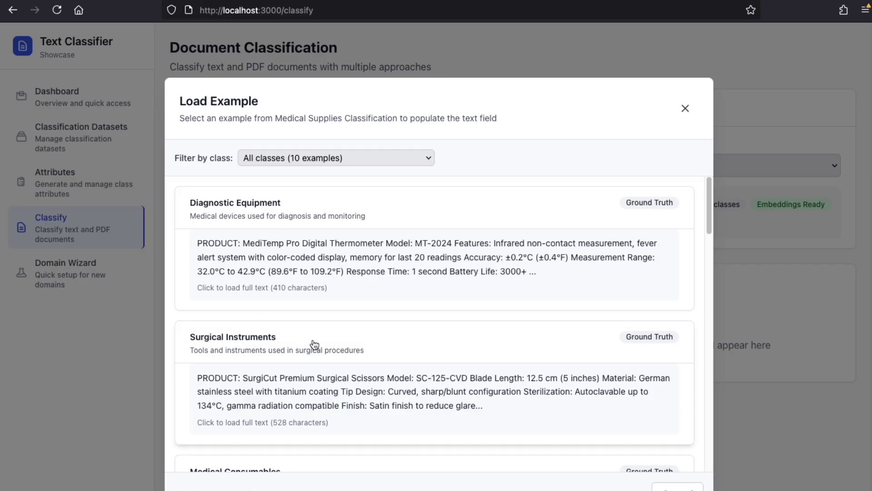
scroll(280, 326, down, 5)
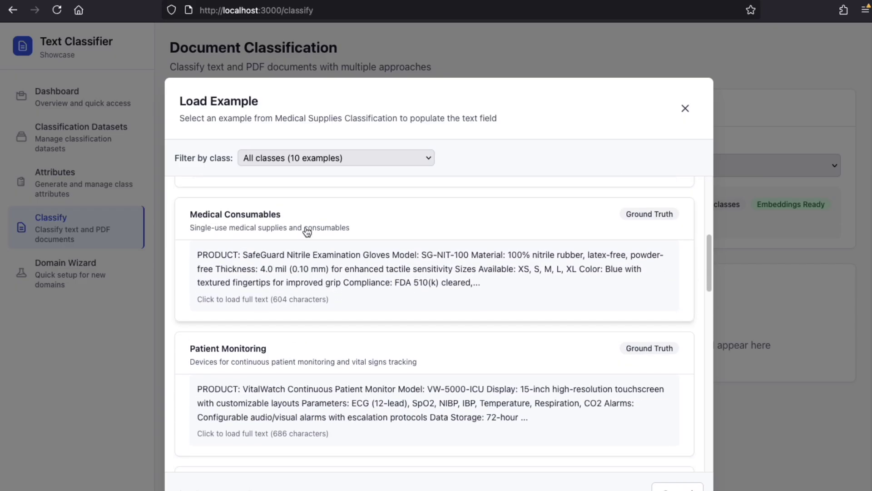
scroll(356, 282, up, 5)
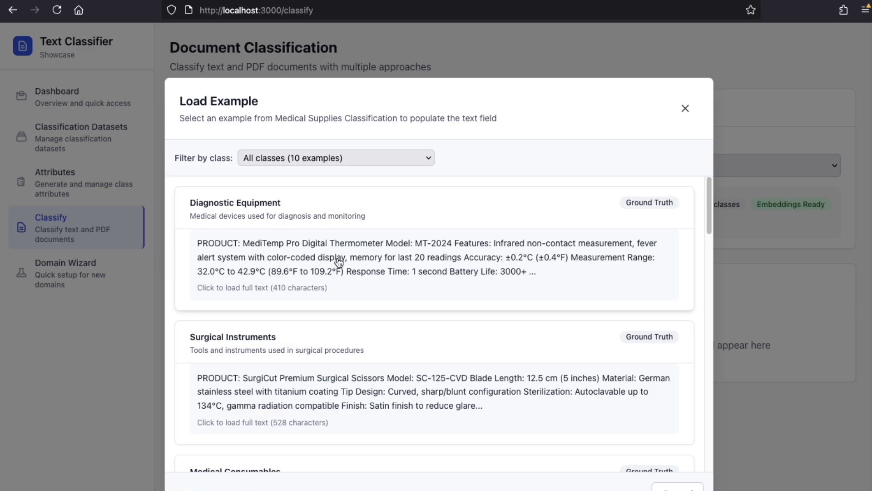
Load the Diagnostic Equipment digital thermometer example and classify it
click(276, 249)
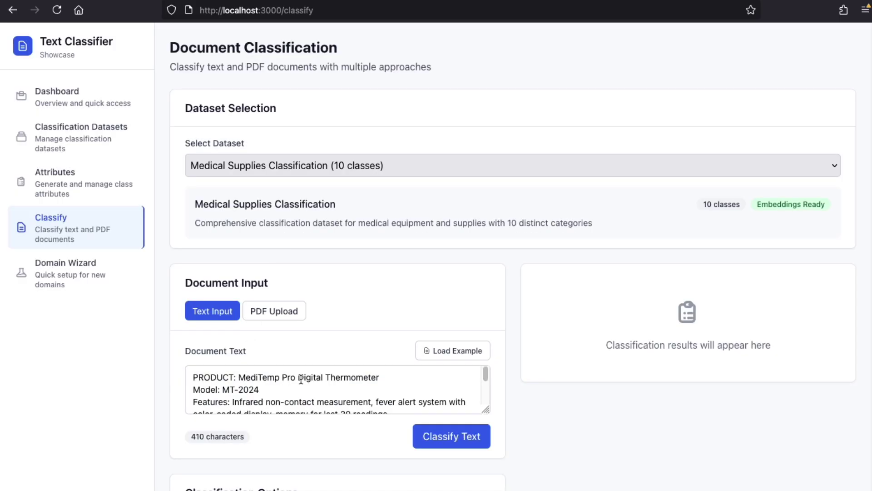
drag(297, 377, 422, 388)
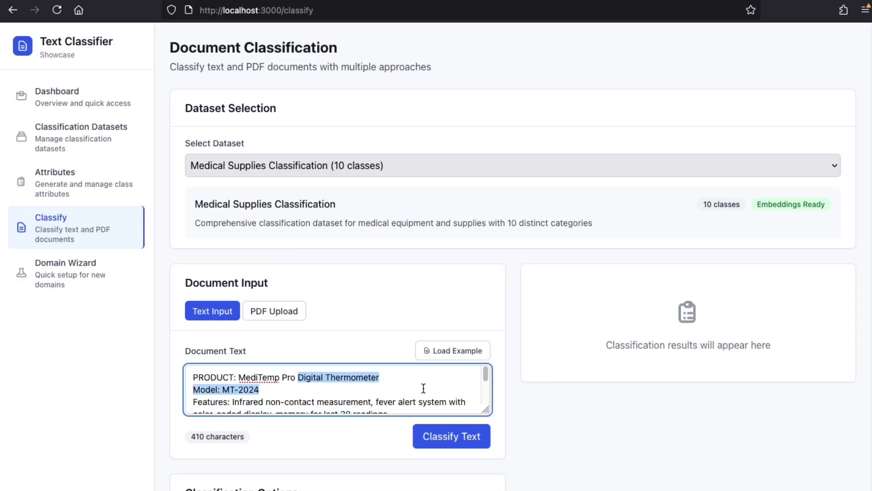
click(396, 377)
click(451, 437)
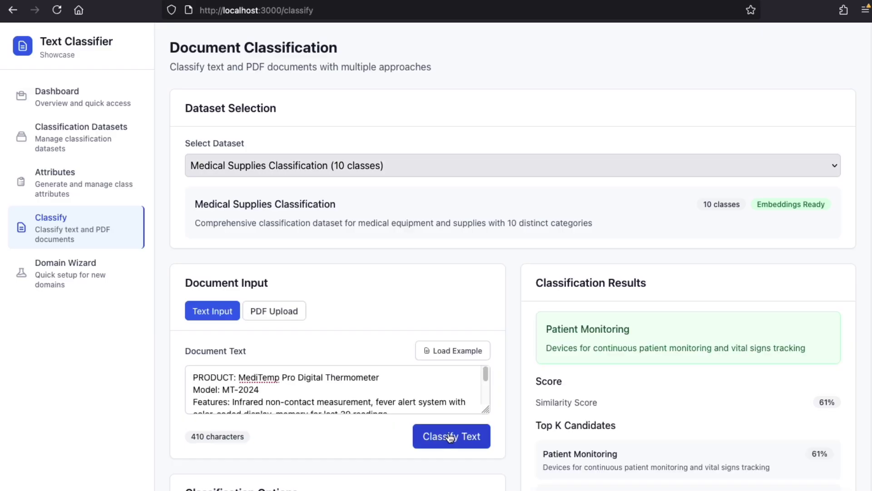
Review the result: Patient Monitoring predicted at 61%, Diagnostic Equipment second at 60%
drag(542, 454, 629, 454)
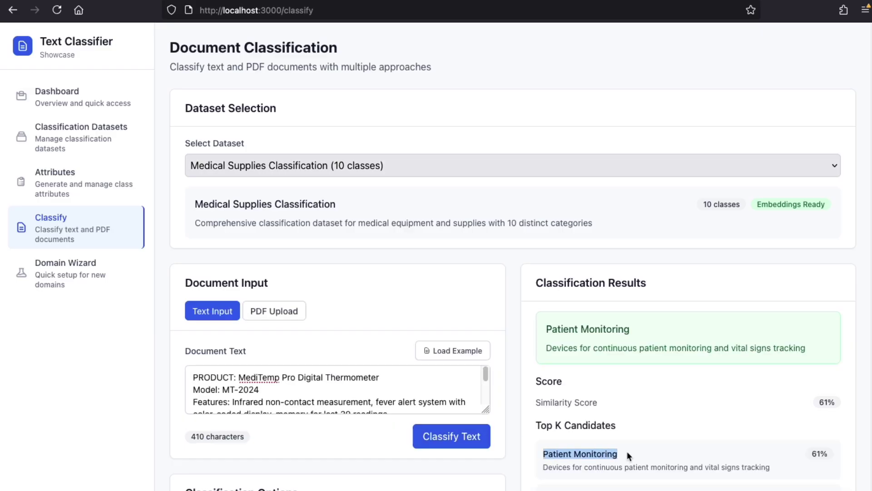
drag(544, 328, 630, 329)
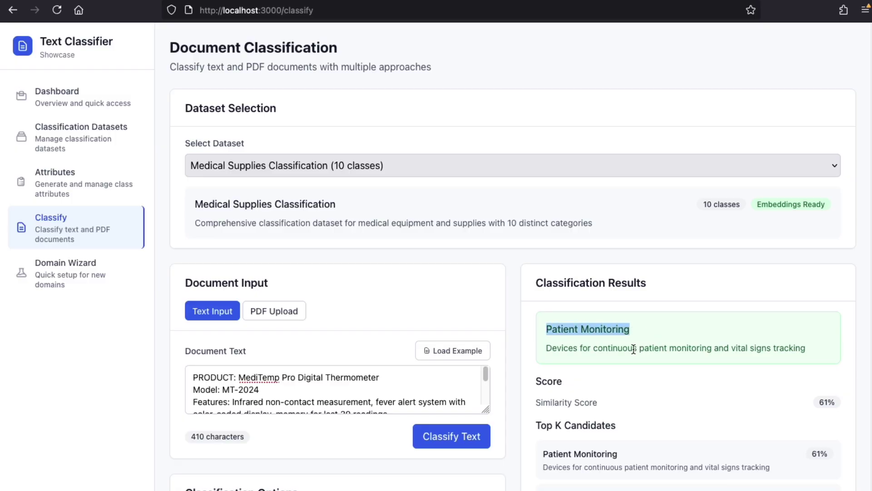
click(633, 349)
scroll(633, 415, down, 5)
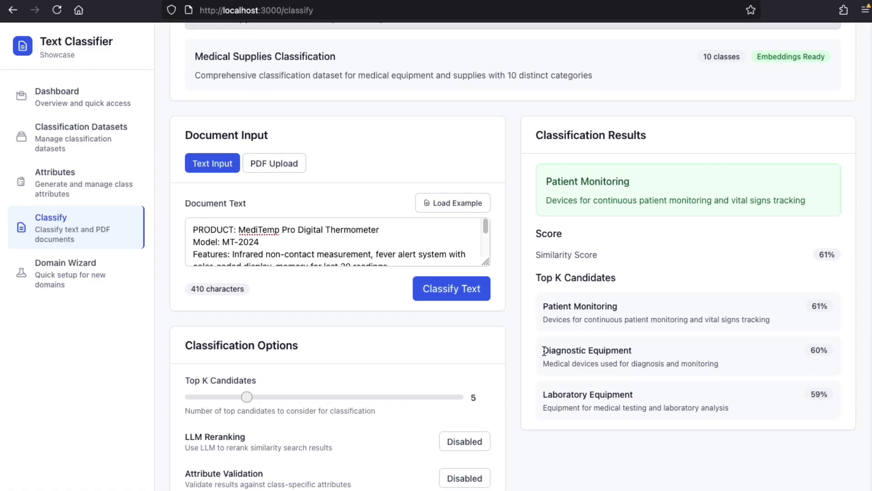
drag(544, 350, 640, 349)
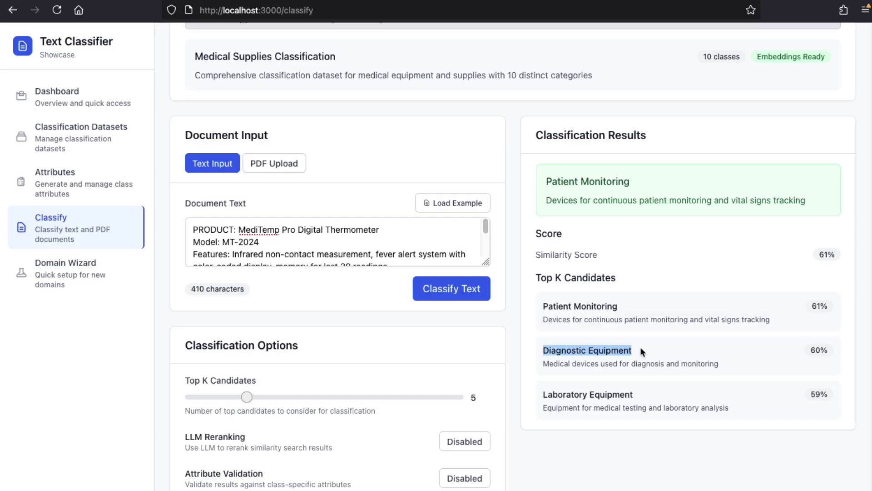
Enable LLM reranking and reclassify, making Diagnostic Equipment the top reranked class
click(466, 444)
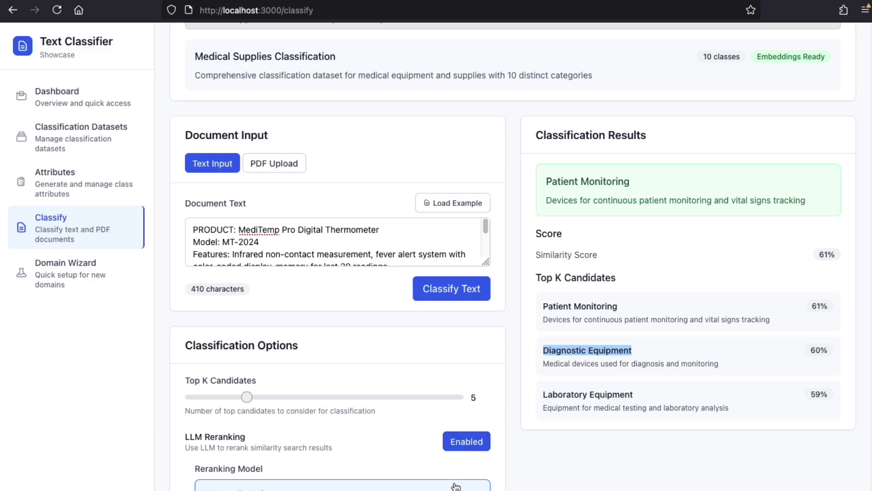
click(457, 295)
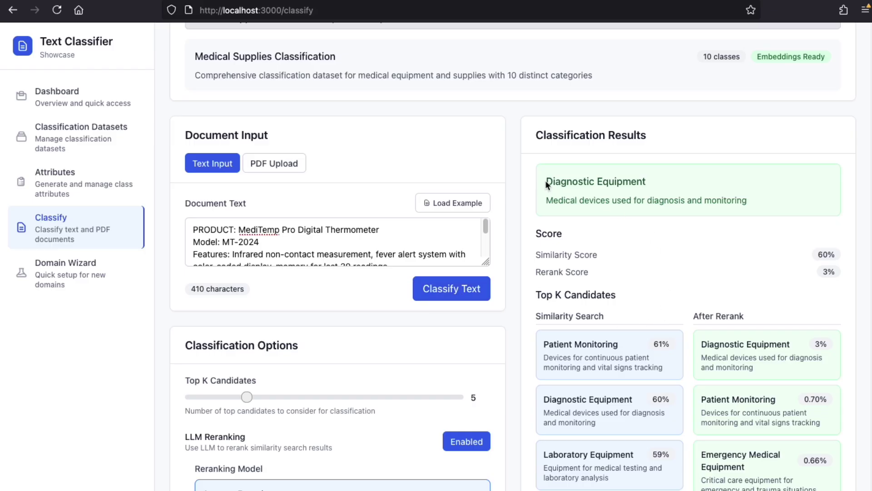
drag(545, 180, 682, 186)
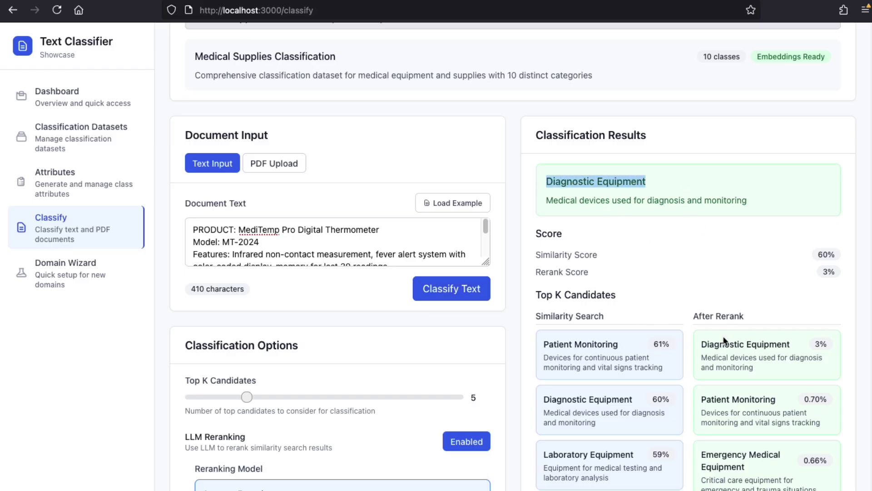
drag(701, 344, 794, 344)
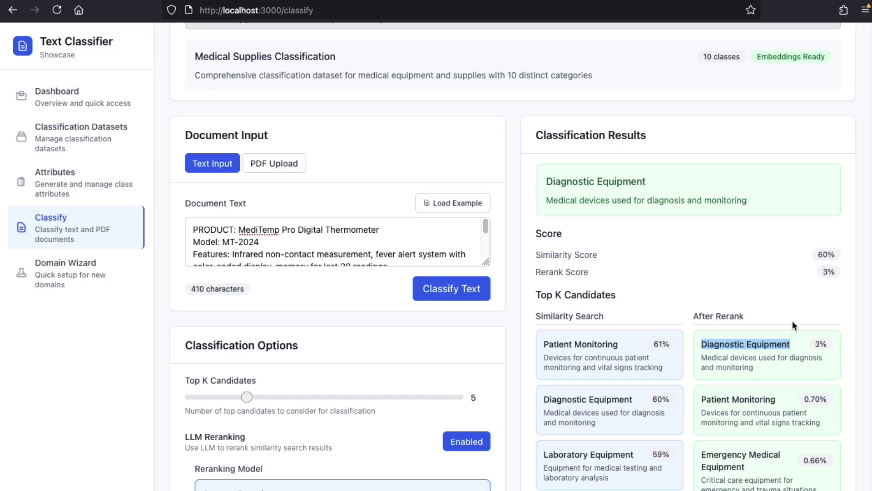
click(729, 270)
Set Attribute Validation to Enabled
scroll(448, 405, down, 5)
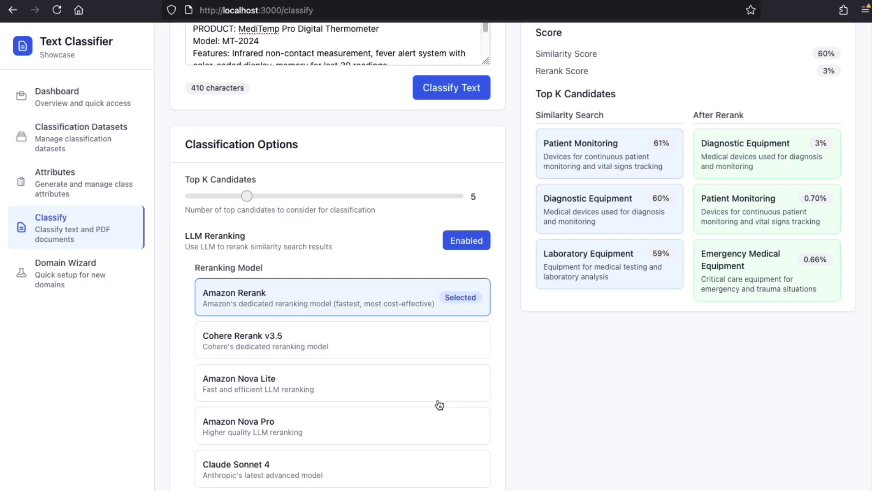
click(474, 477)
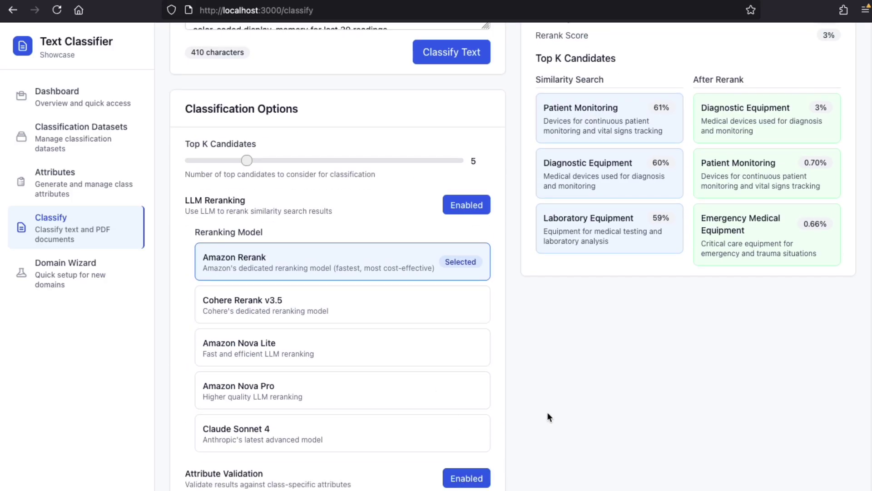
scroll(541, 413, up, 8)
Reclassify the thermometer text with reranking and attribute validation both enabled
click(454, 439)
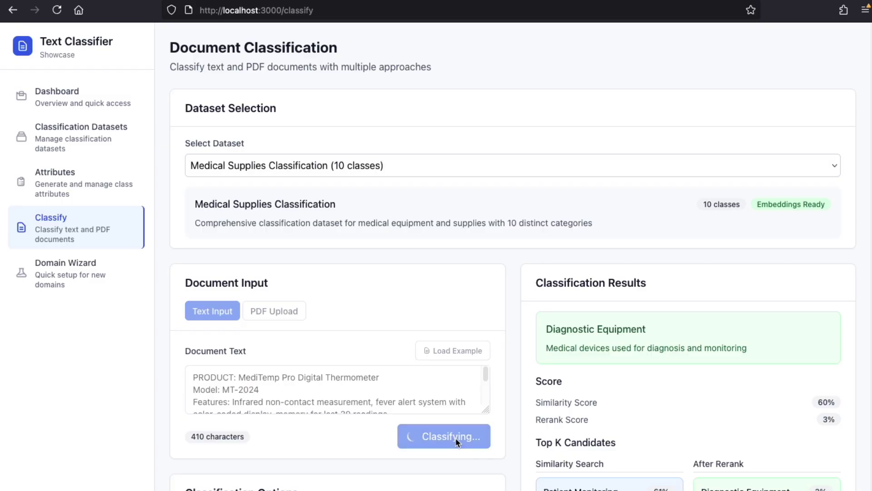
scroll(548, 408, down, 5)
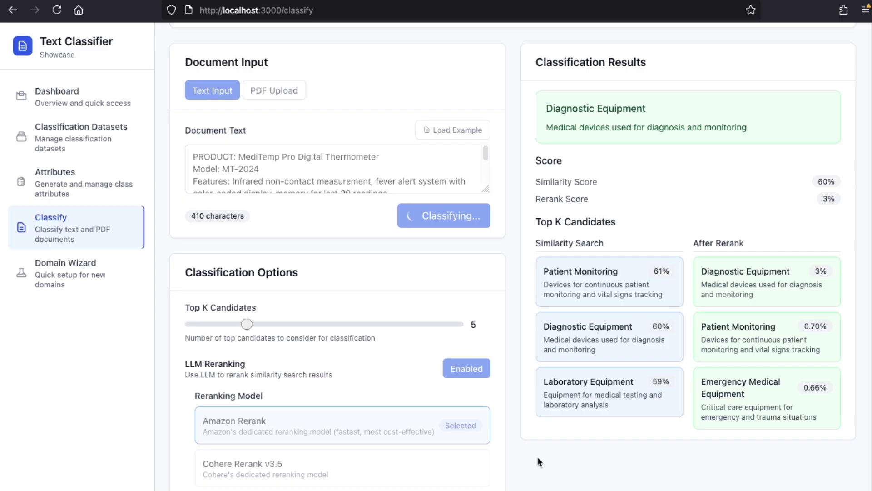
scroll(534, 456, down, 7)
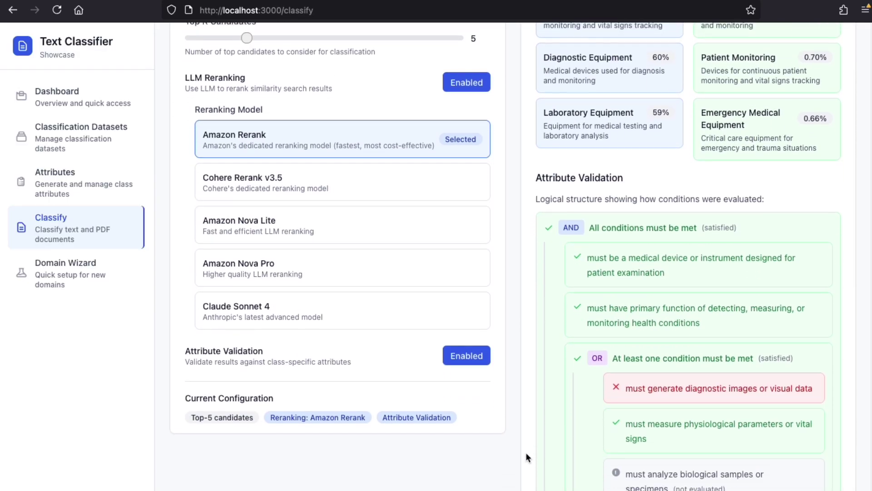
scroll(525, 452, down, 1)
scroll(525, 452, down, 1)
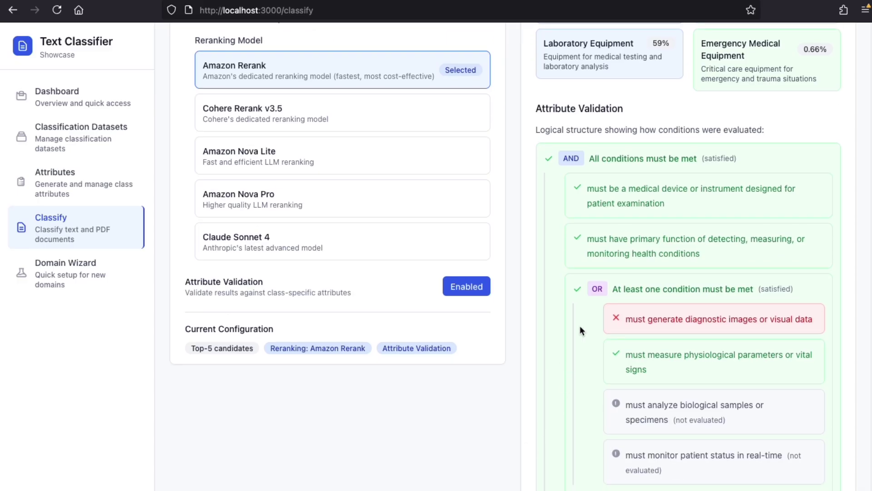
Inspect the validation tree: first condition, AND and OR groups, physiological parameters condition
drag(586, 189, 730, 212)
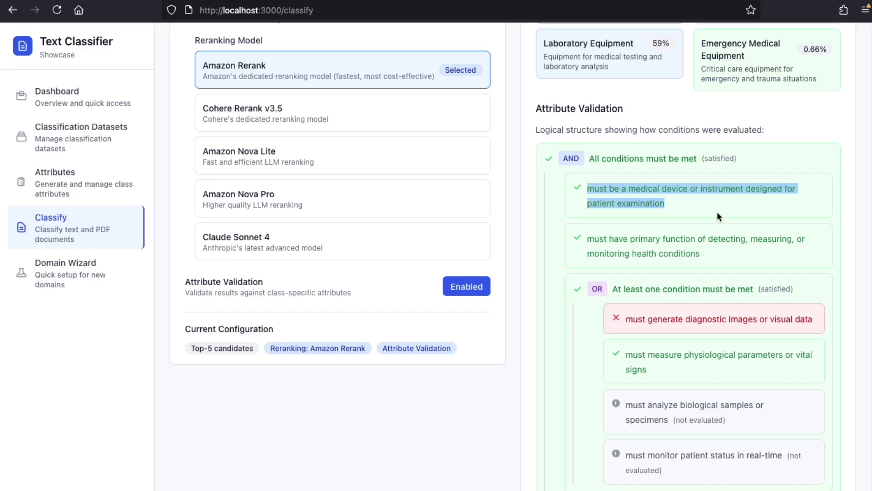
double_click(567, 161)
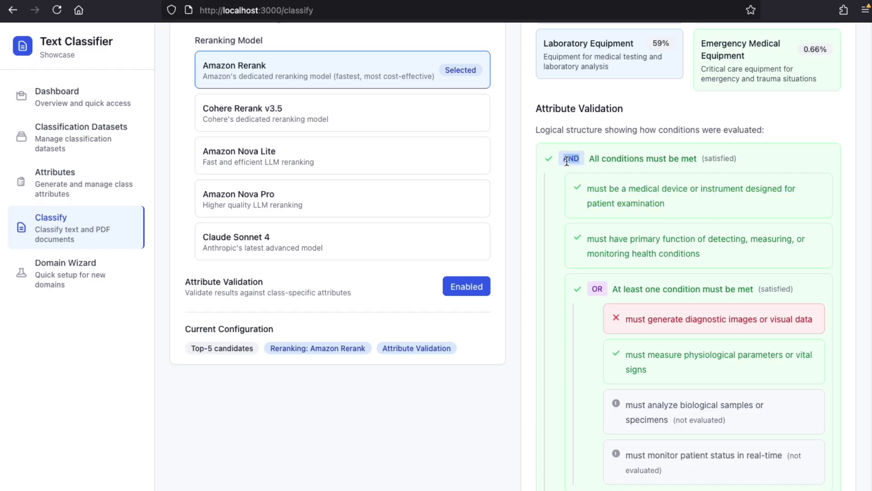
double_click(594, 289)
drag(626, 356, 659, 371)
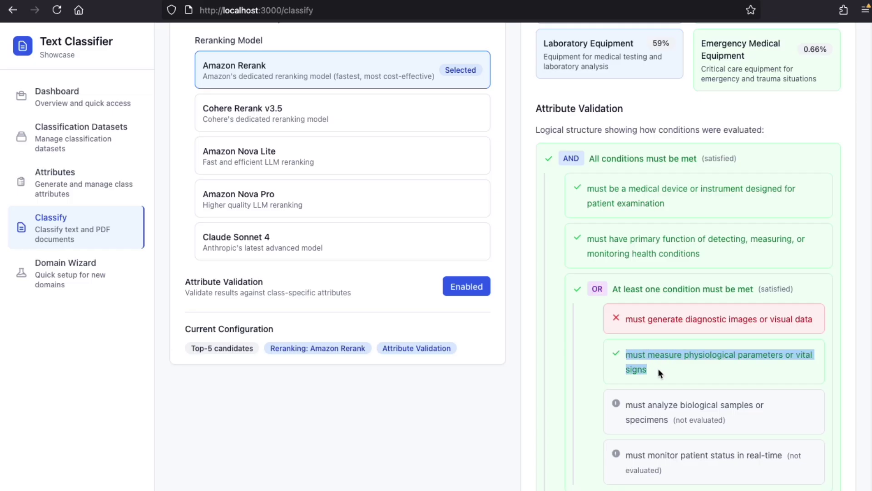
scroll(482, 291, up, 3)
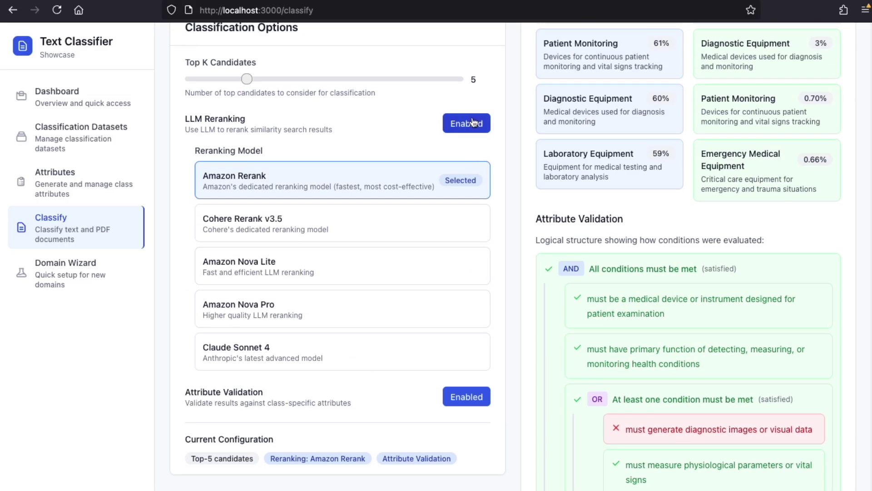
Turn off LLM reranking and reclassify with only attribute validation
click(473, 130)
scroll(495, 198, up, 5)
click(472, 260)
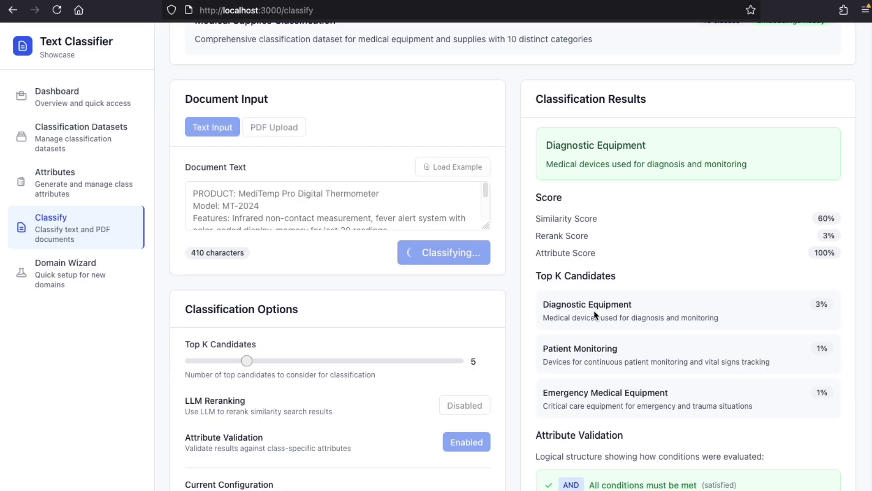
Highlight the failed validation condition behind the 50% attribute score
scroll(593, 309, down, 5)
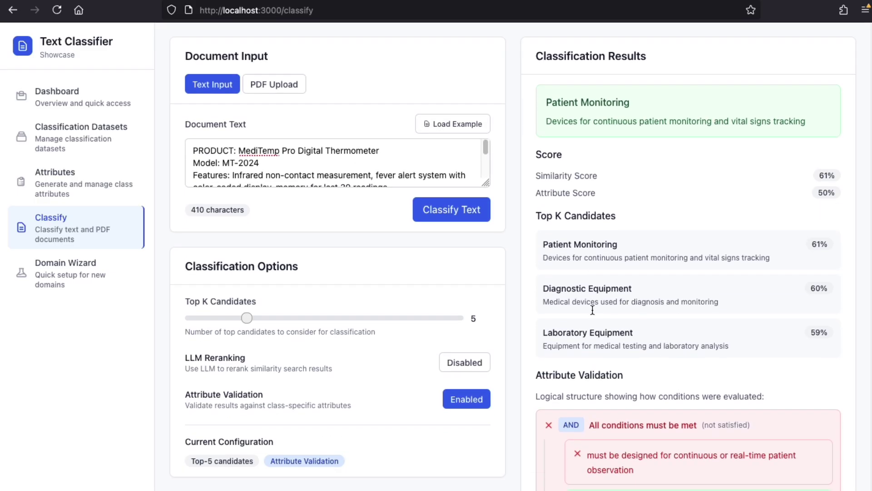
drag(589, 266, 675, 260)
drag(743, 257, 792, 276)
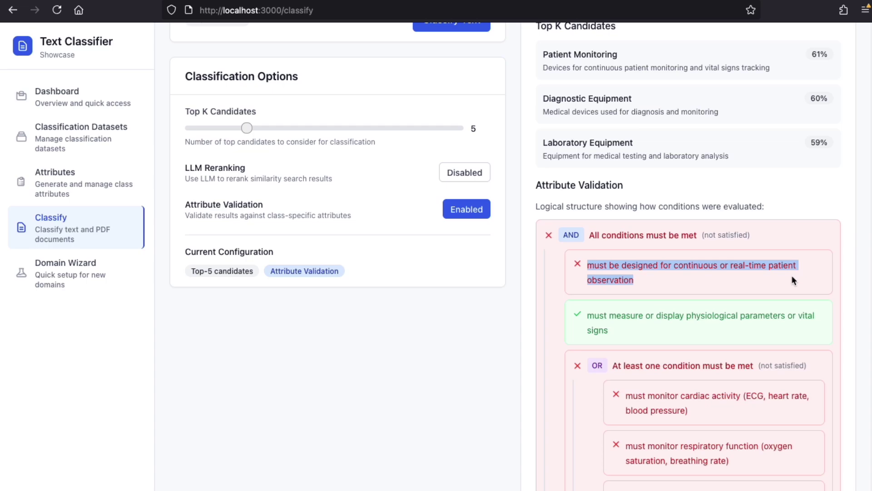
click(649, 291)
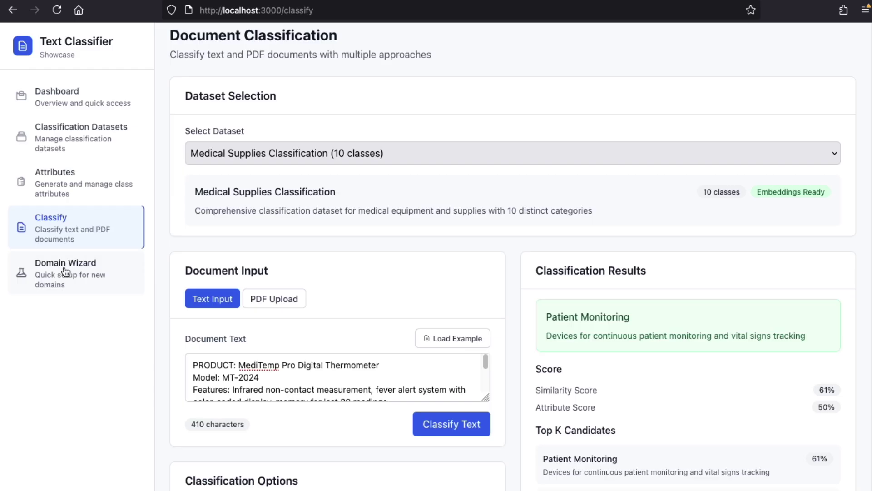
Generate a 3-class dataset for the 'car parts' domain in the Domain Wizard
click(65, 271)
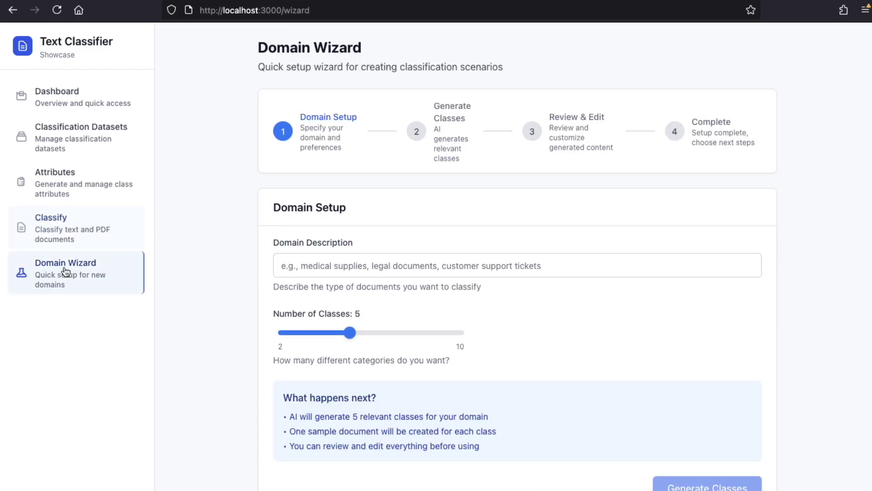
click(339, 263)
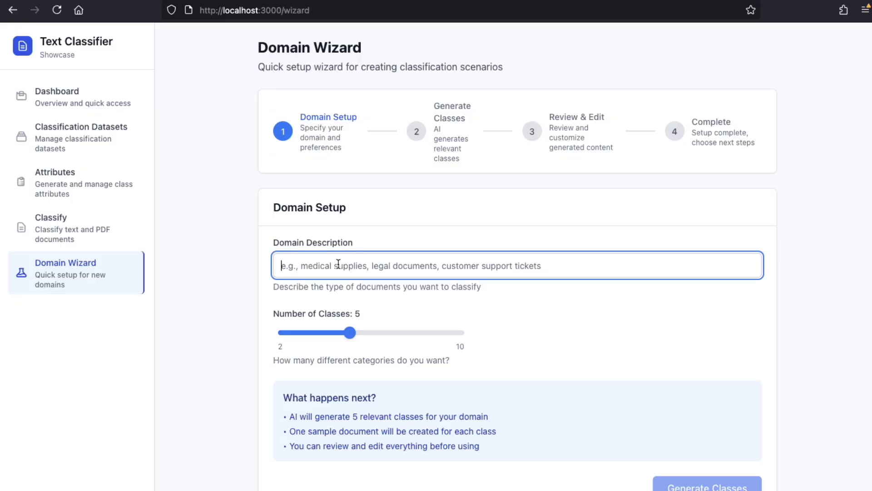
text(car parts)
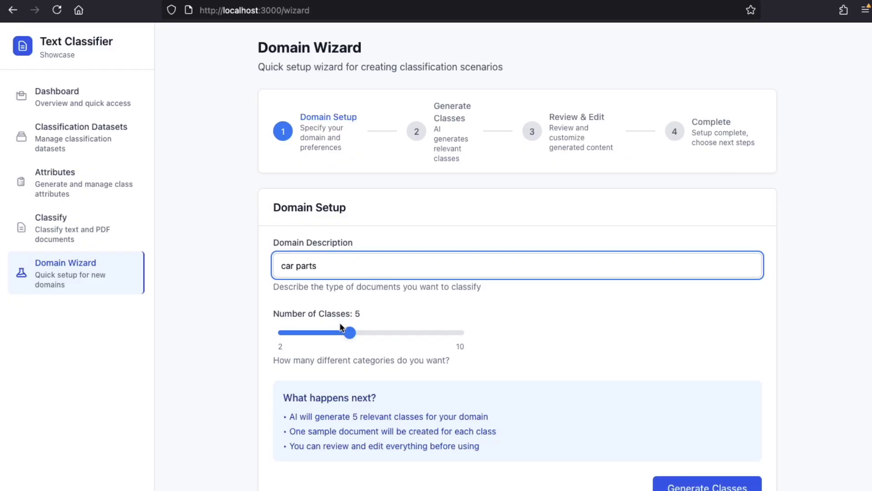
drag(339, 326, 305, 331)
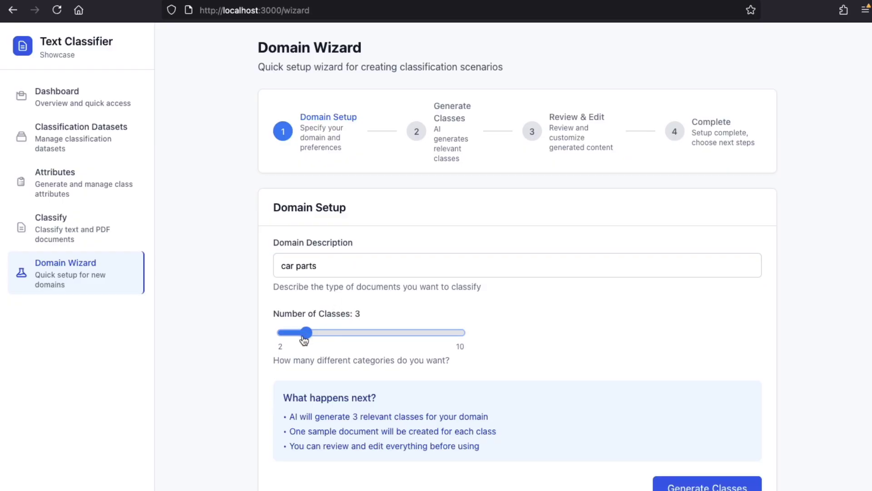
click(701, 487)
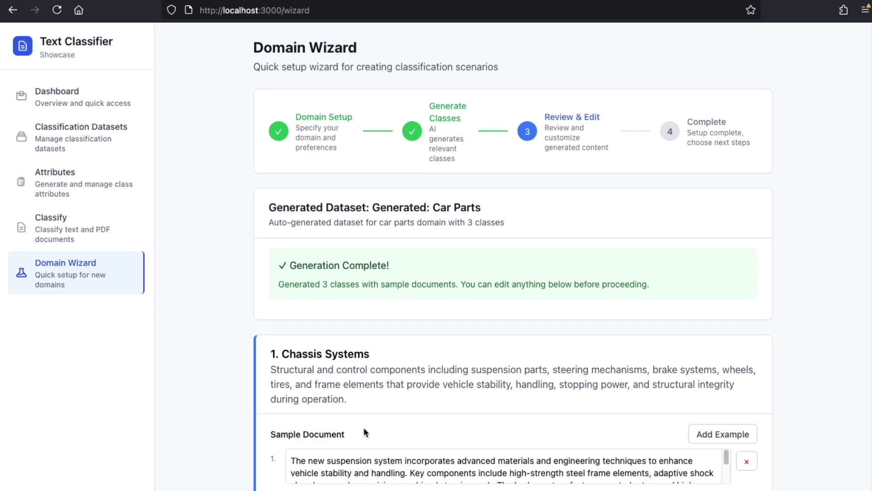
scroll(367, 415, down, 7)
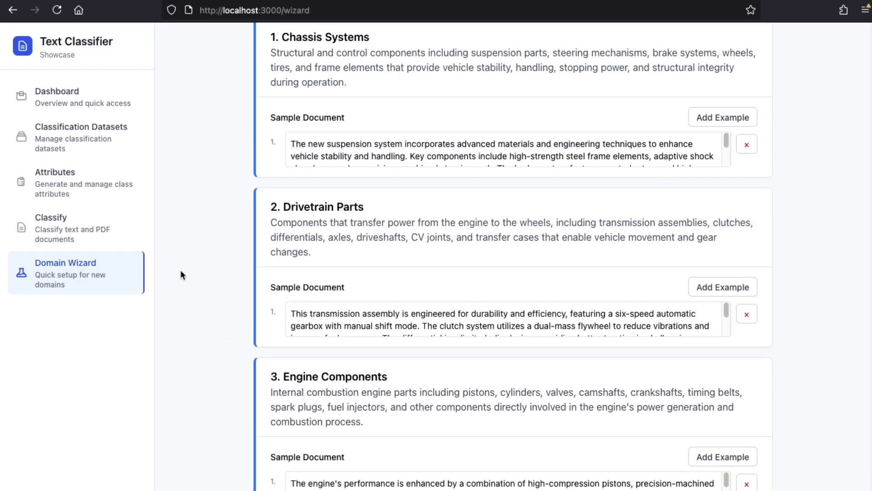
Classify the Chassis Systems example from Generated: Car Parts, getting Chassis Systems at 74%
click(57, 239)
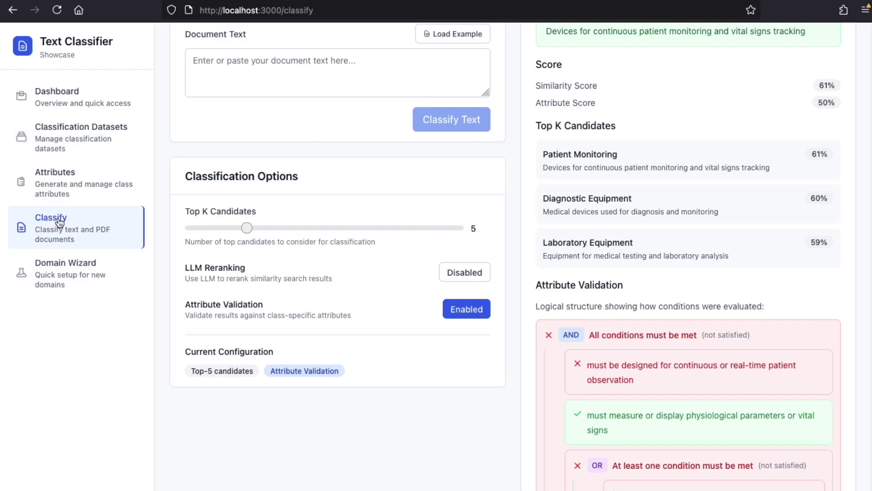
scroll(450, 250, up, 7)
click(296, 157)
click(296, 167)
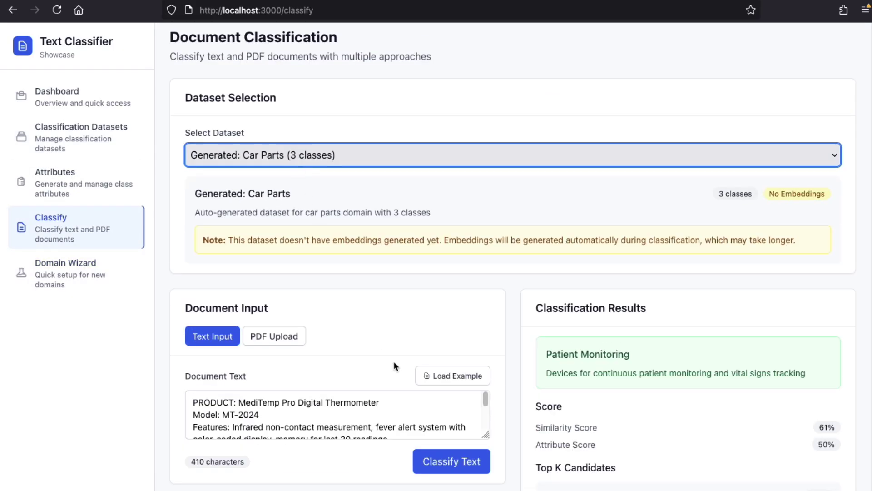
click(453, 383)
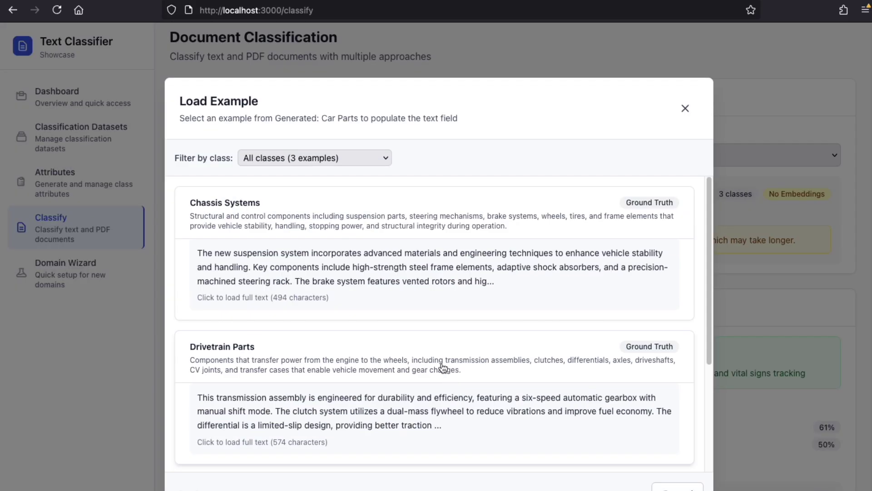
click(284, 264)
click(460, 461)
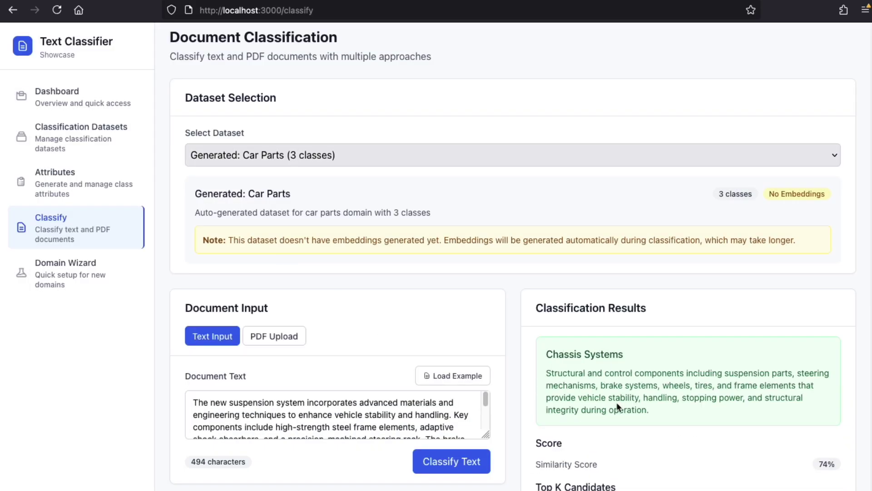
scroll(617, 402, down, 3)
scroll(466, 370, down, 8)
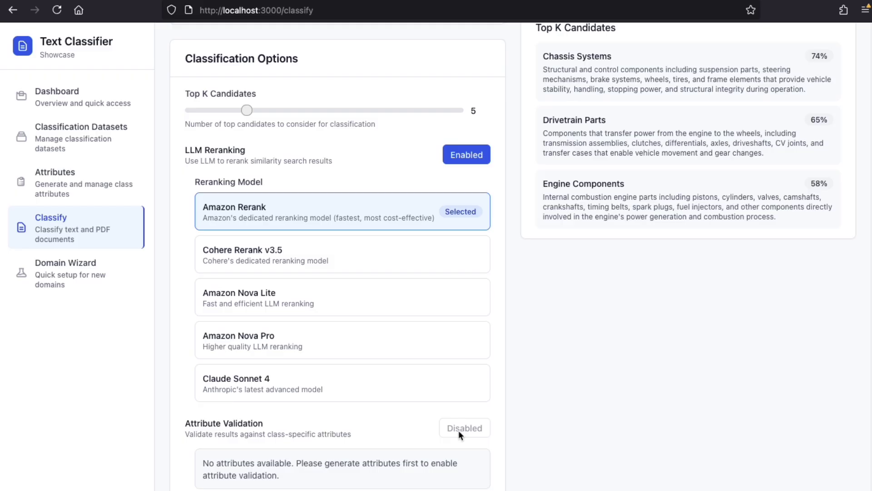
Generate validation attributes for the Generated: Car Parts dataset
click(63, 183)
click(272, 159)
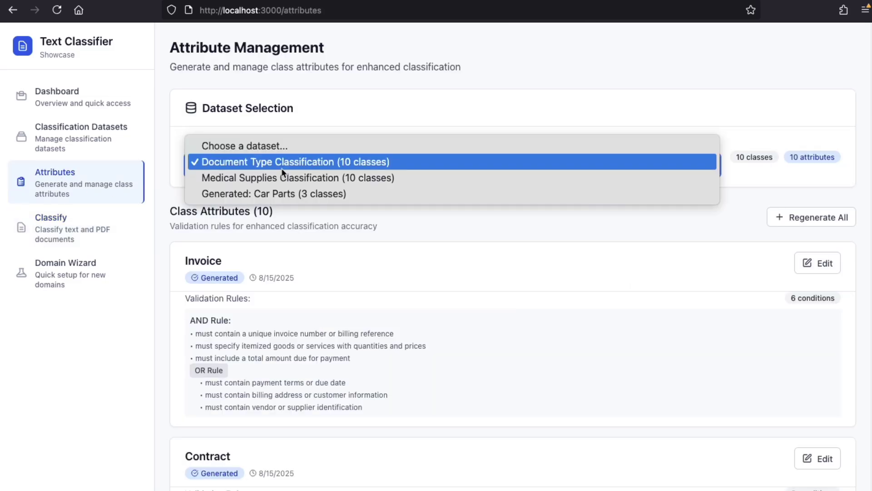
click(276, 195)
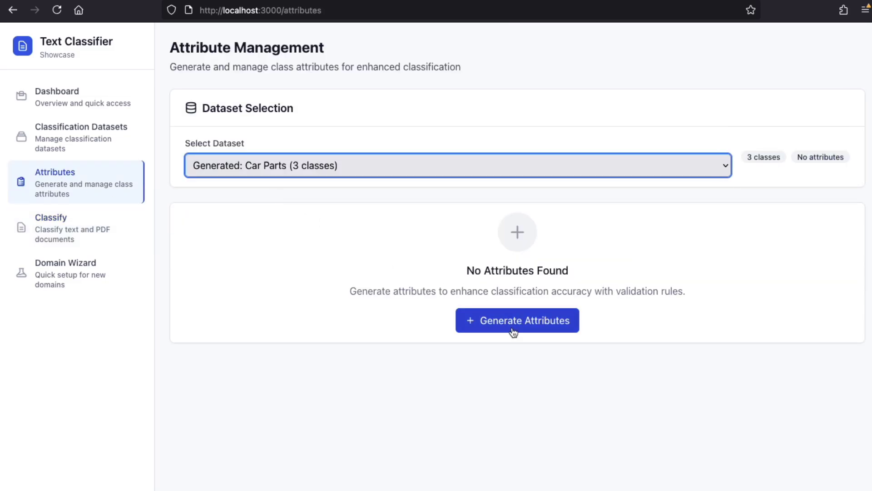
click(513, 331)
click(502, 331)
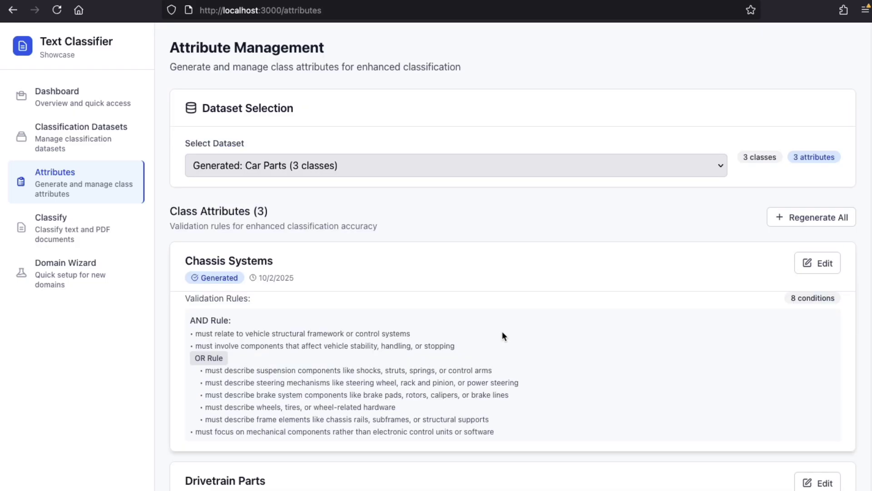
scroll(432, 352, down, 6)
scroll(424, 351, up, 5)
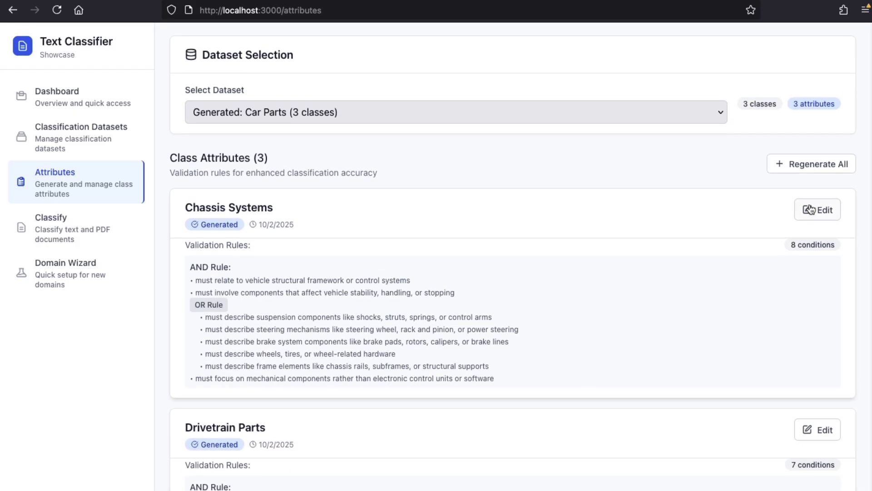
Review the Chassis Systems attribute rules, expanding the nested OR rule's conditions
click(811, 209)
scroll(389, 370, down, 5)
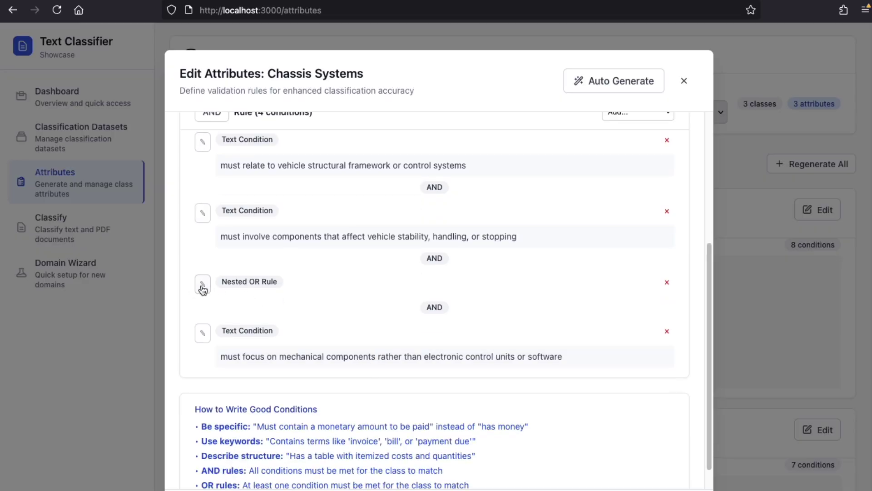
click(202, 285)
scroll(335, 325, down, 8)
key(Escape)
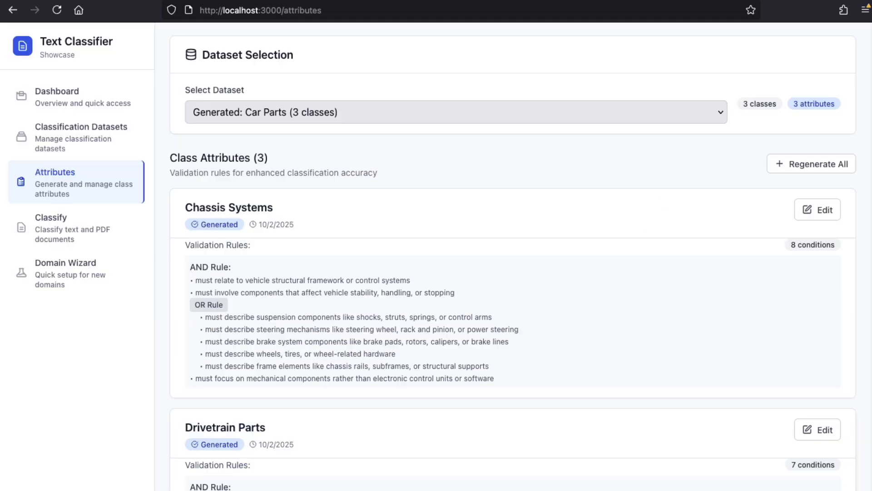
click(69, 231)
Reload the chassis example and reclassify it with Attribute Validation set to Enabled
click(444, 297)
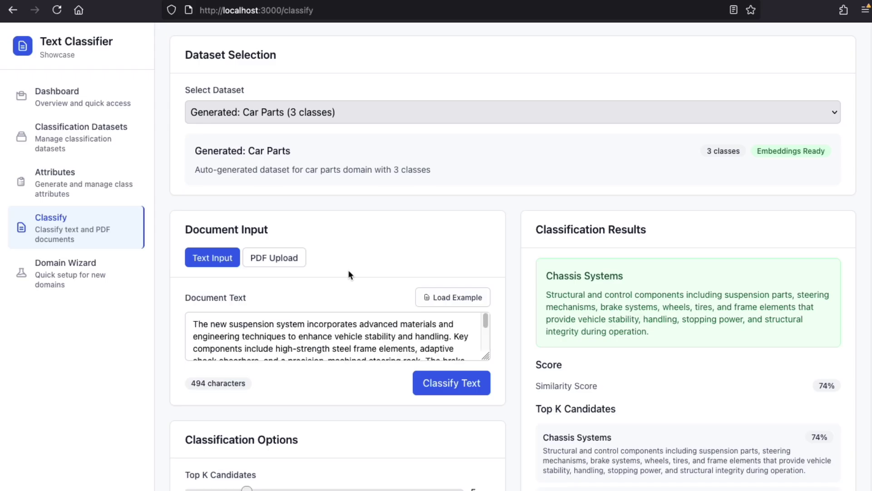
scroll(329, 369, down, 8)
click(465, 477)
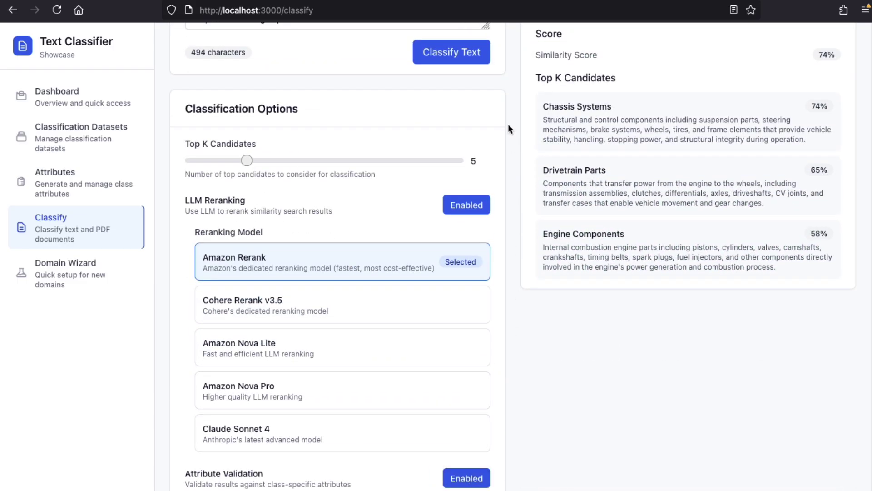
click(468, 53)
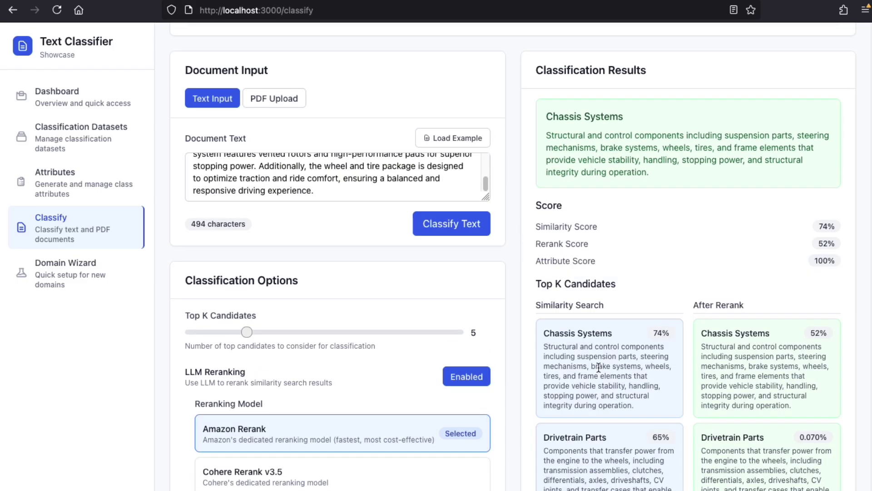
scroll(591, 273, down, 10)
scroll(595, 136, up, 2)
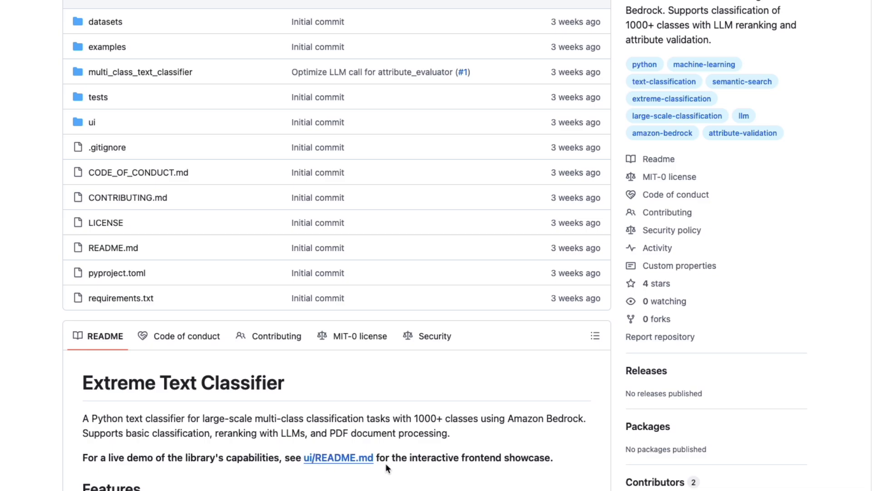
Open ui/README.md and select the ./launch-demo.sh line under Quick Start
click(333, 458)
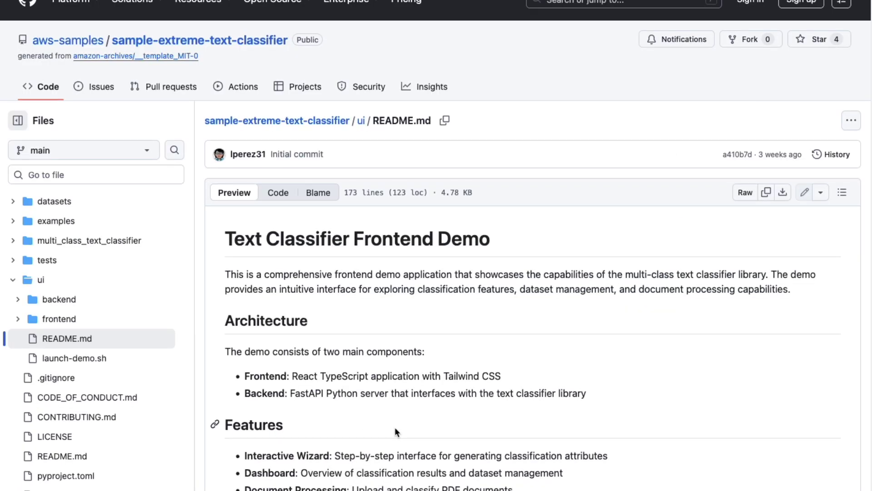
scroll(395, 427, down, 7)
scroll(398, 429, down, 1)
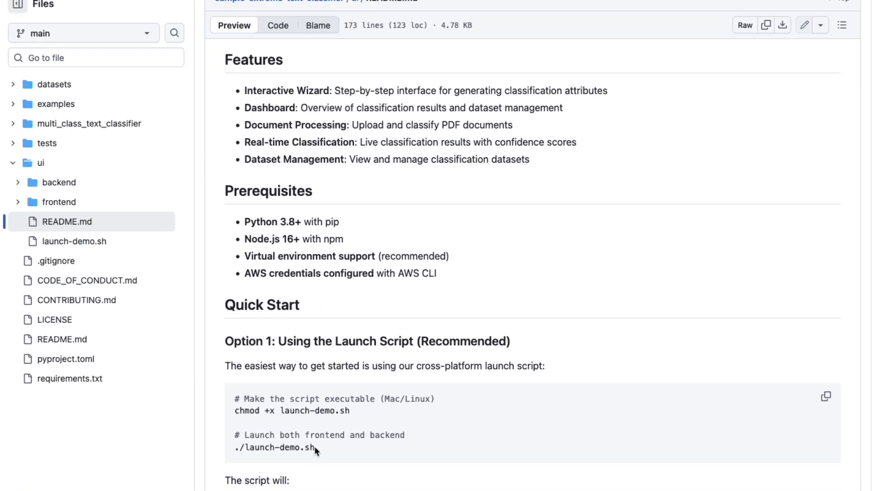
drag(315, 449, 221, 455)
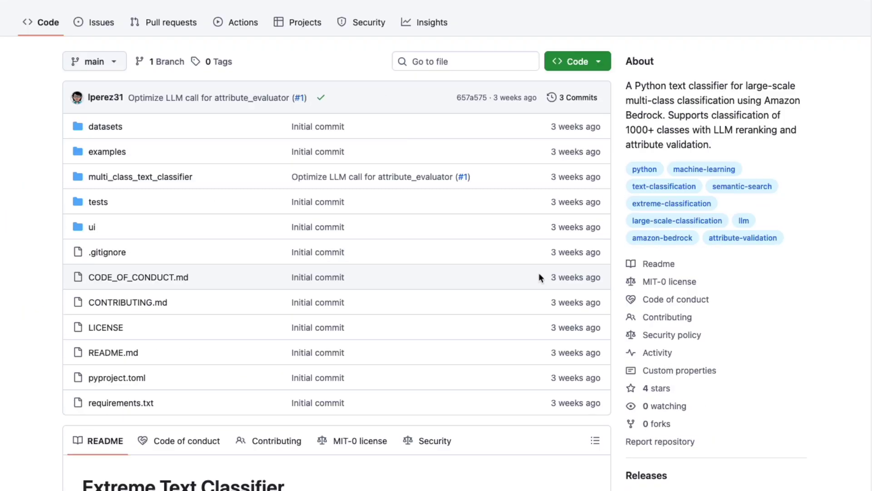
Scroll the README down to the Quick Start's Basic Text Classification example
scroll(534, 272, down, 20)
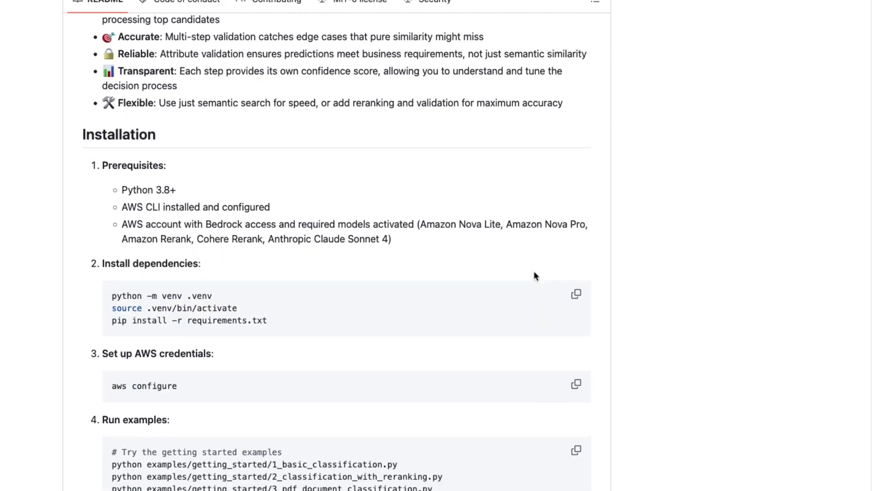
scroll(534, 273, down, 8)
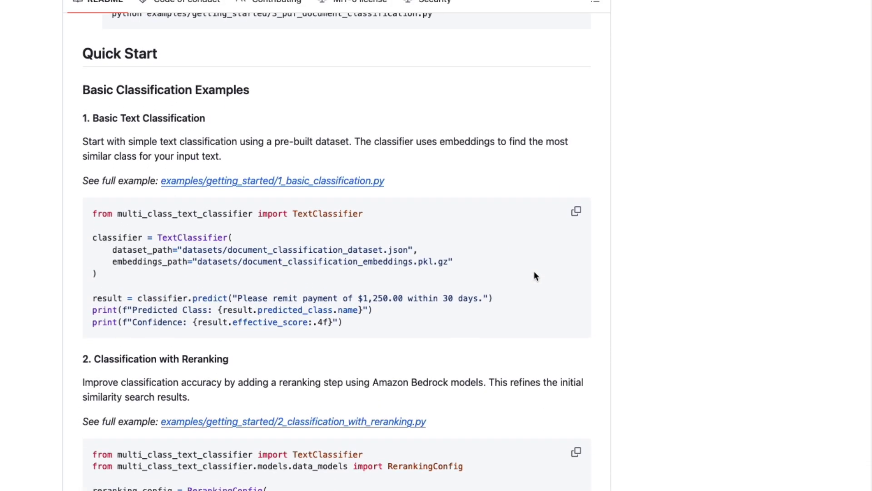
triple_click(84, 180)
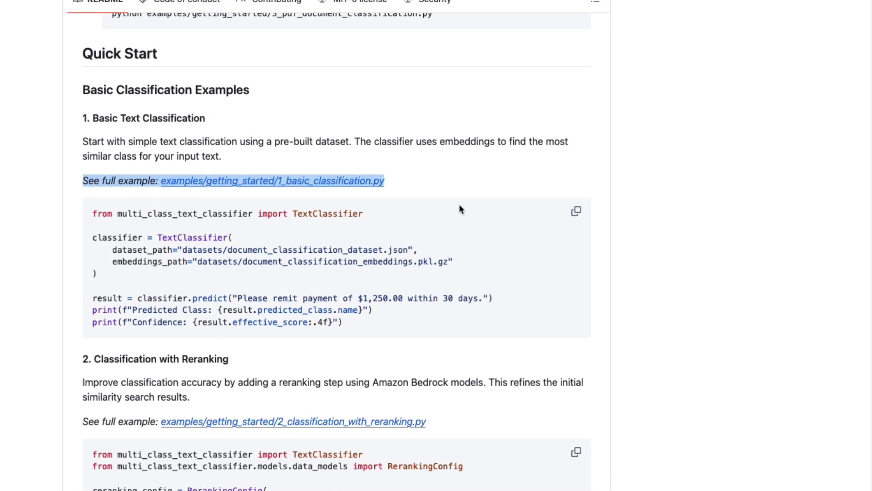
click(207, 246)
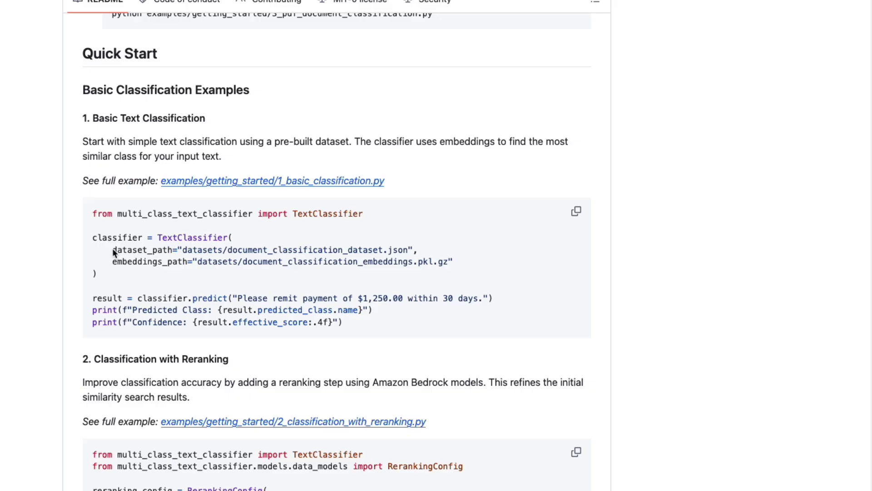
Highlight the dataset_path, embeddings_path and classifier.predict call in the code sample
drag(113, 251, 434, 251)
drag(107, 262, 473, 269)
drag(137, 296, 223, 299)
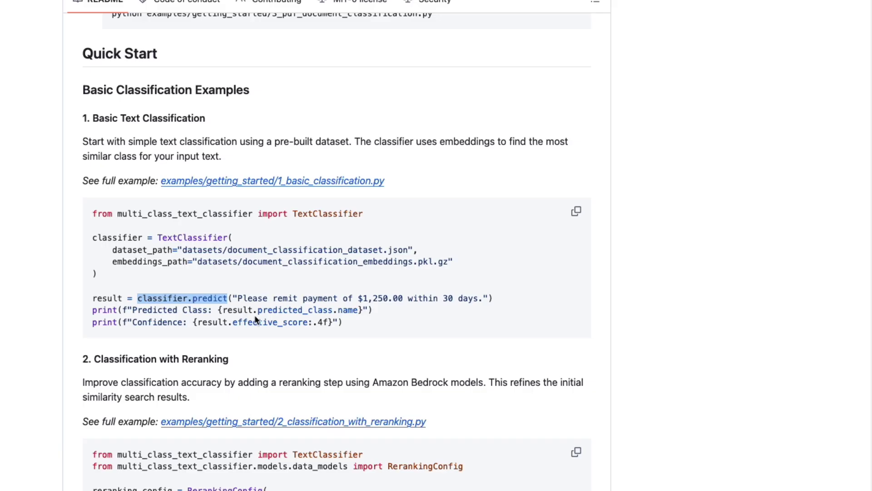